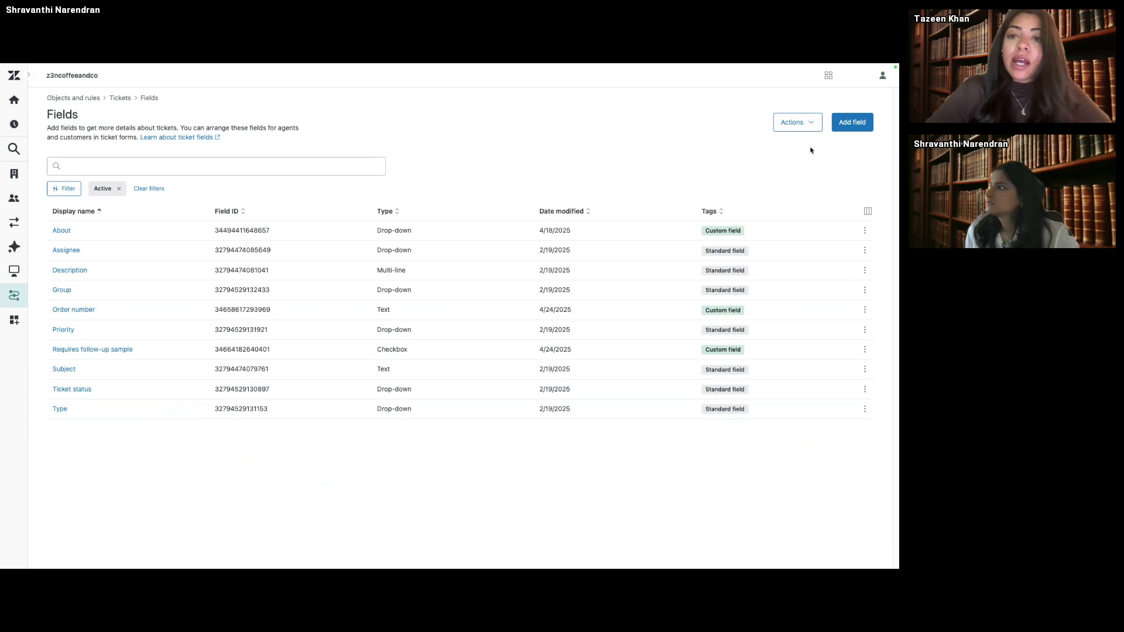
Add a new drop-down ticket field with the display name "Coffee Type".
click(852, 122)
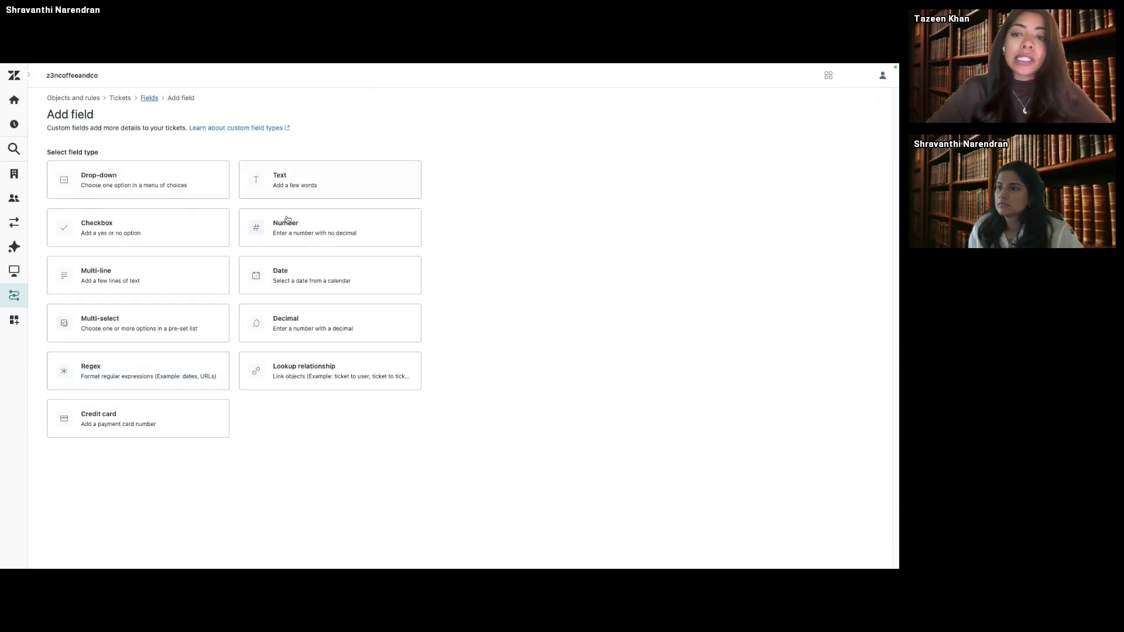
click(341, 218)
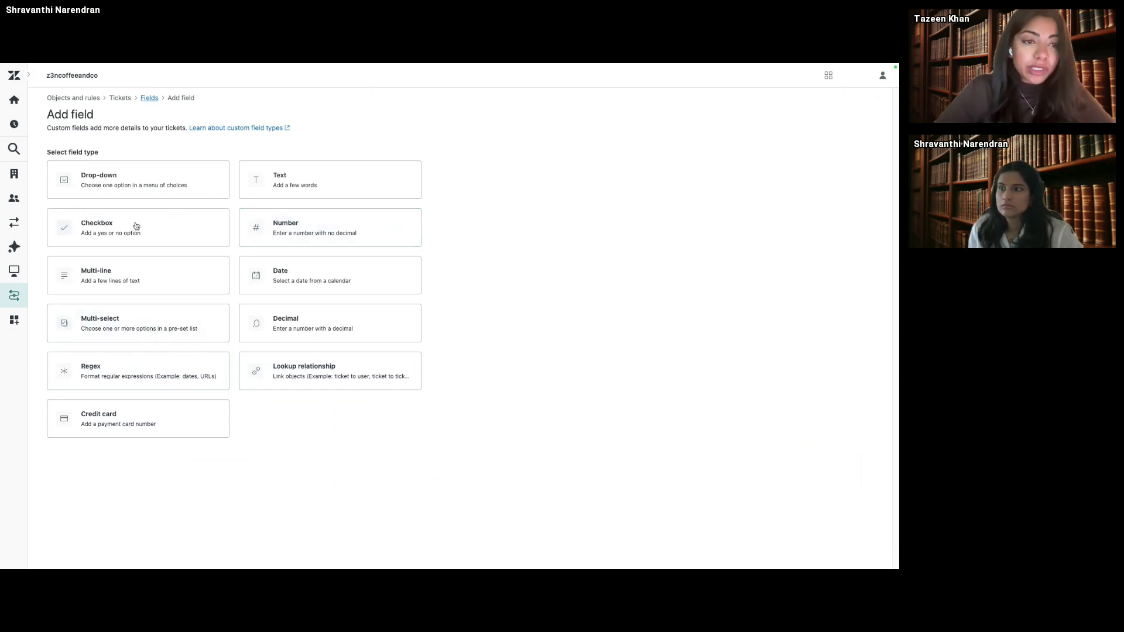
click(177, 173)
click(117, 200)
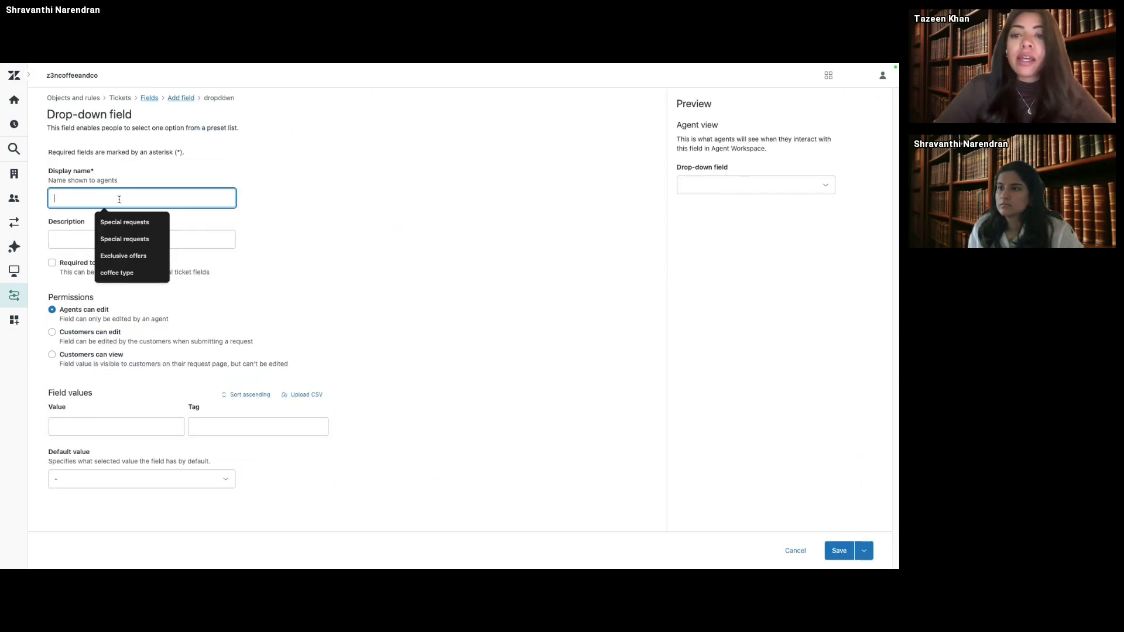
click(239, 196)
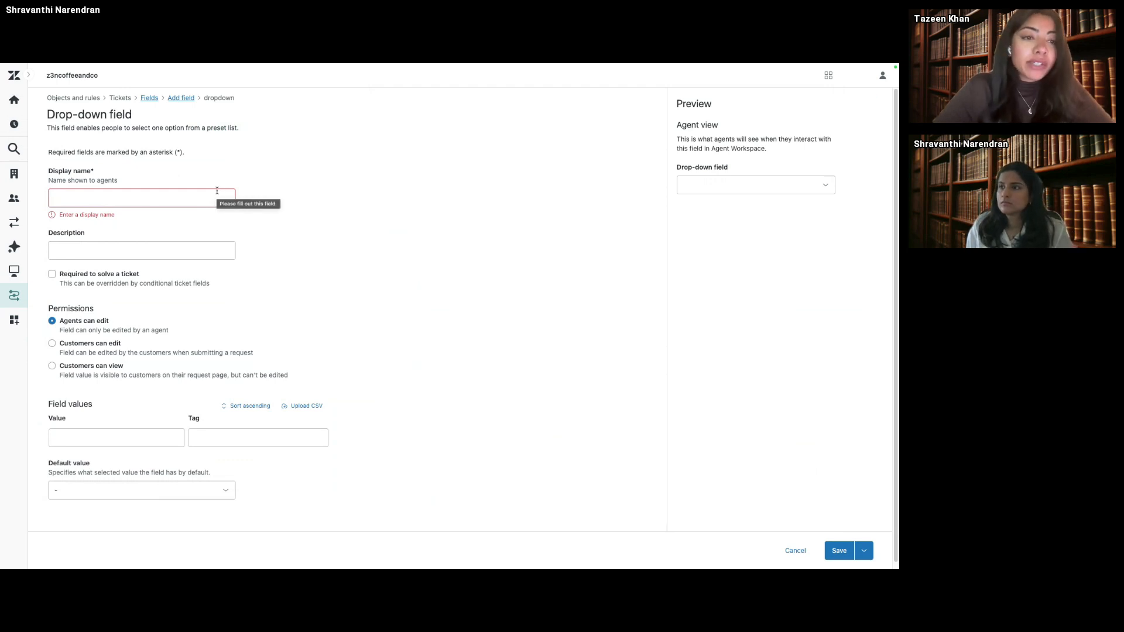
click(217, 190)
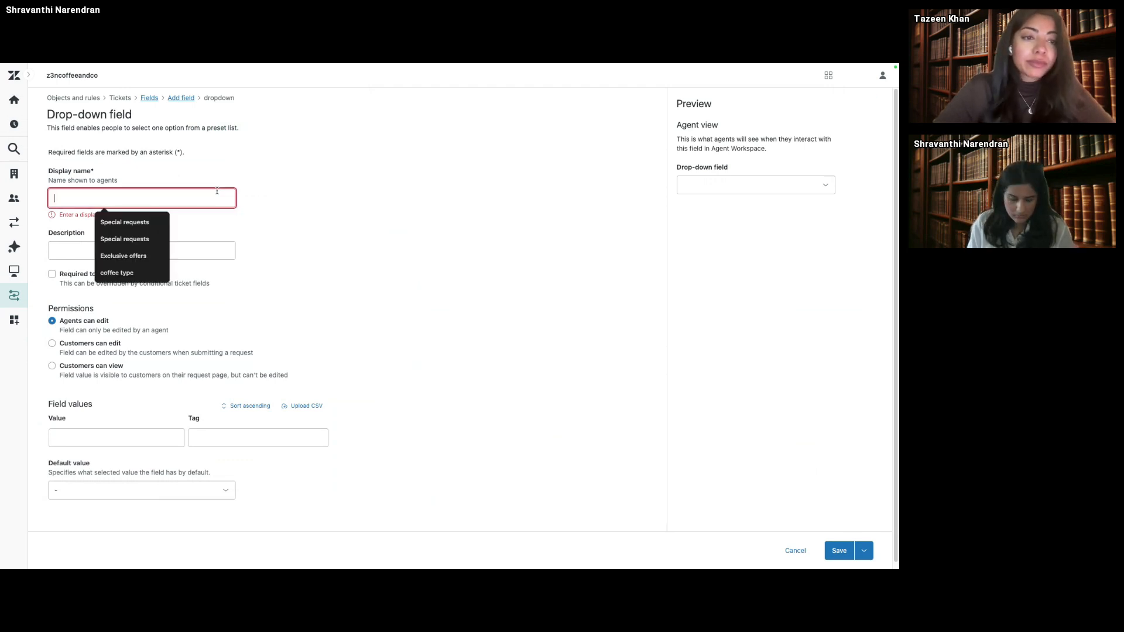
text(Coffee)
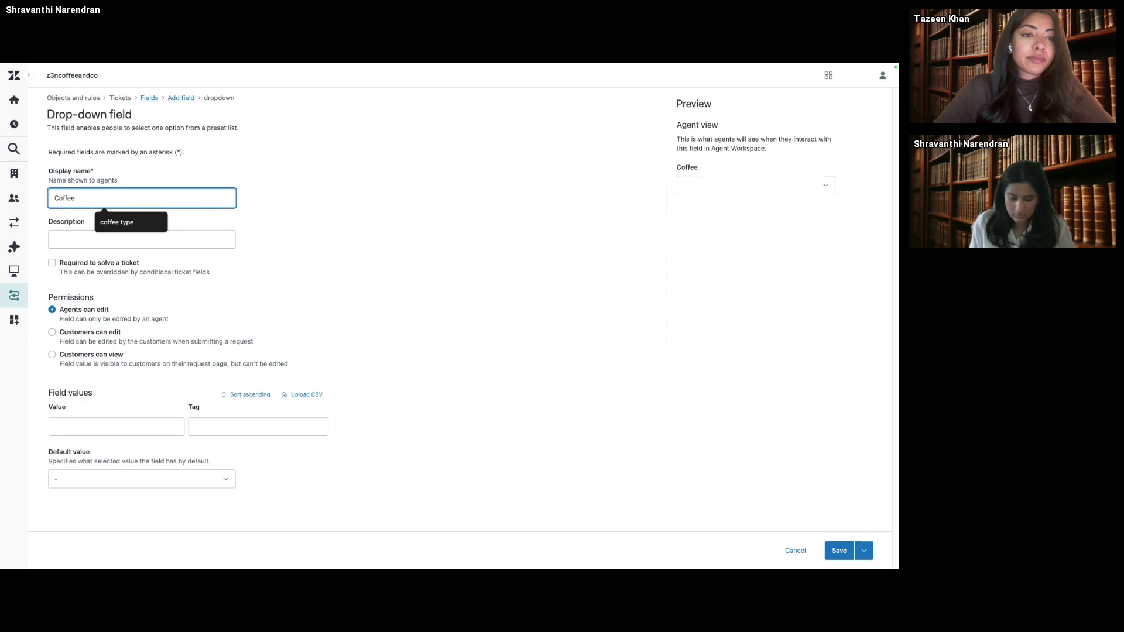
text( Type)
Enter "Type of coffee that the customer is inquiring about" as the description of the Coffee Type field.
click(113, 244)
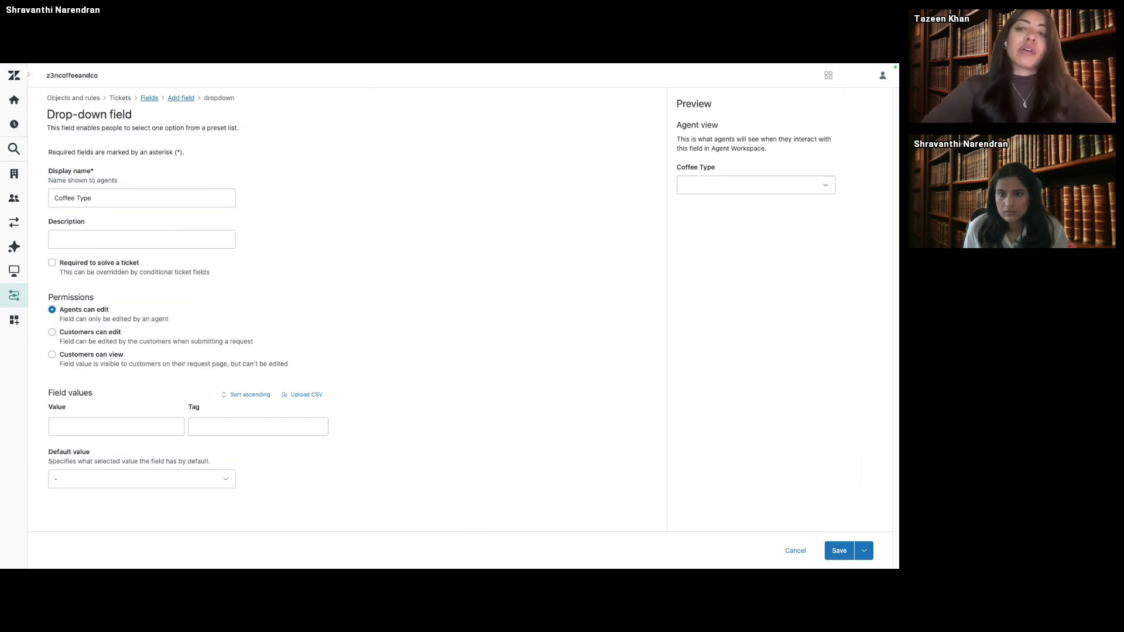
click(153, 239)
text(Type of coffee that the customer is inquiring about)
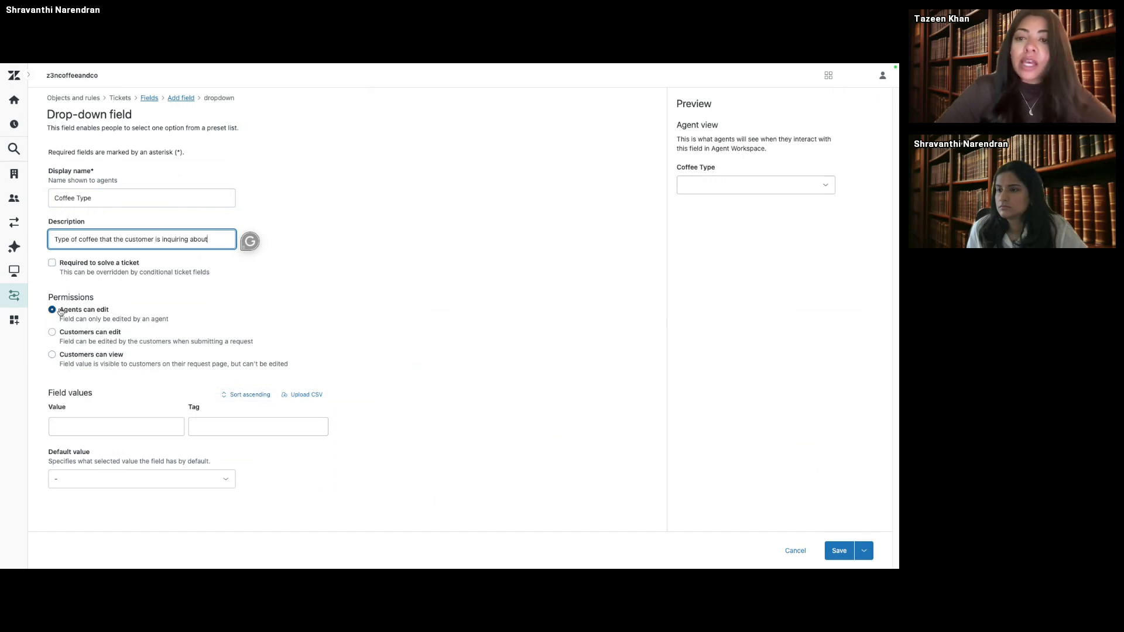
Add the values Arabica, Robusta, Blend and Other to the Coffee Type field and save it.
click(101, 425)
click(102, 446)
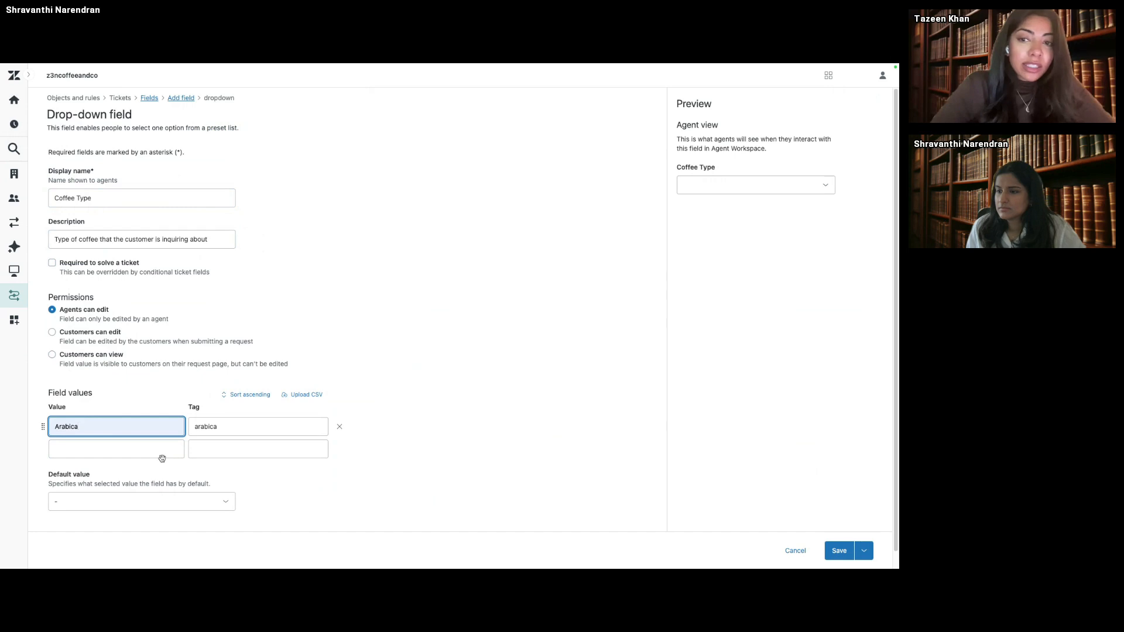
click(162, 456)
click(141, 469)
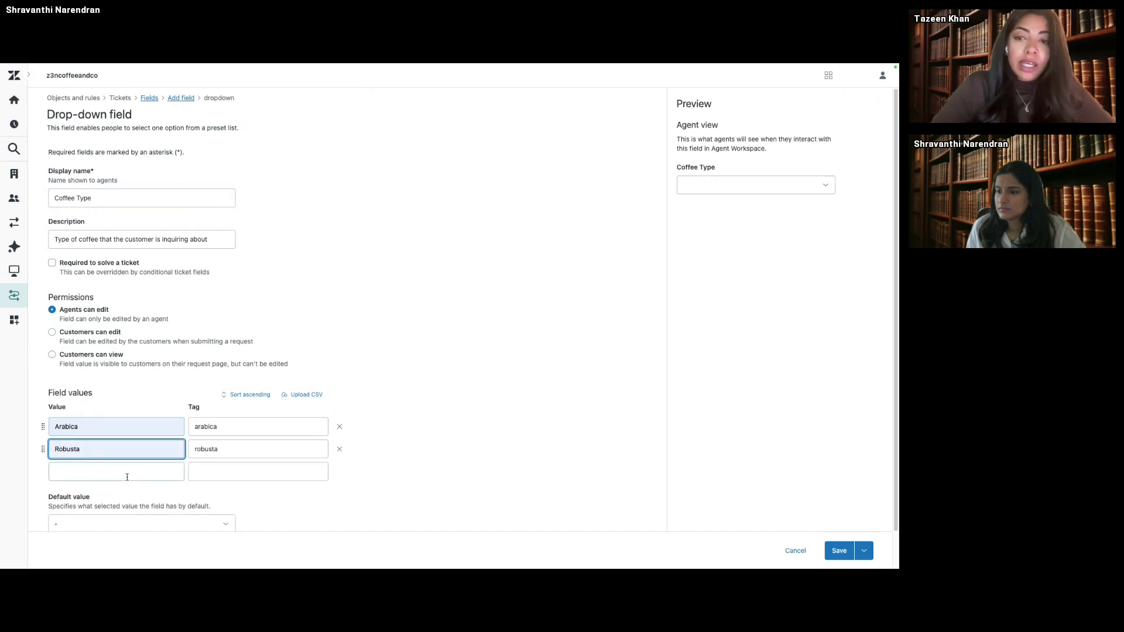
click(127, 475)
text(Blend)
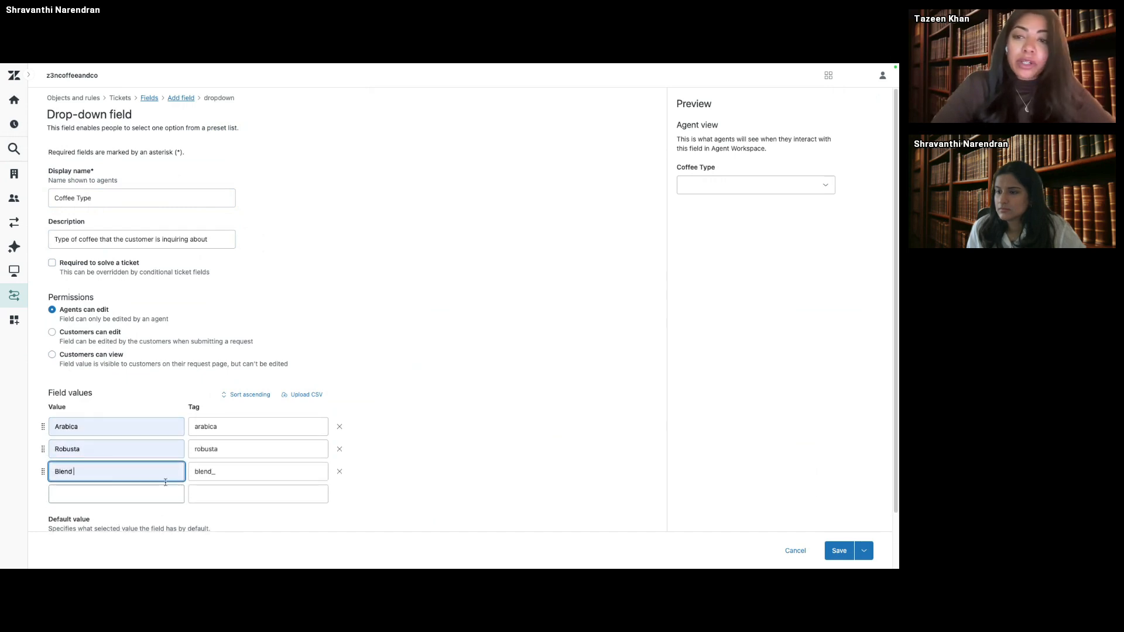
scroll(165, 482, down, 2)
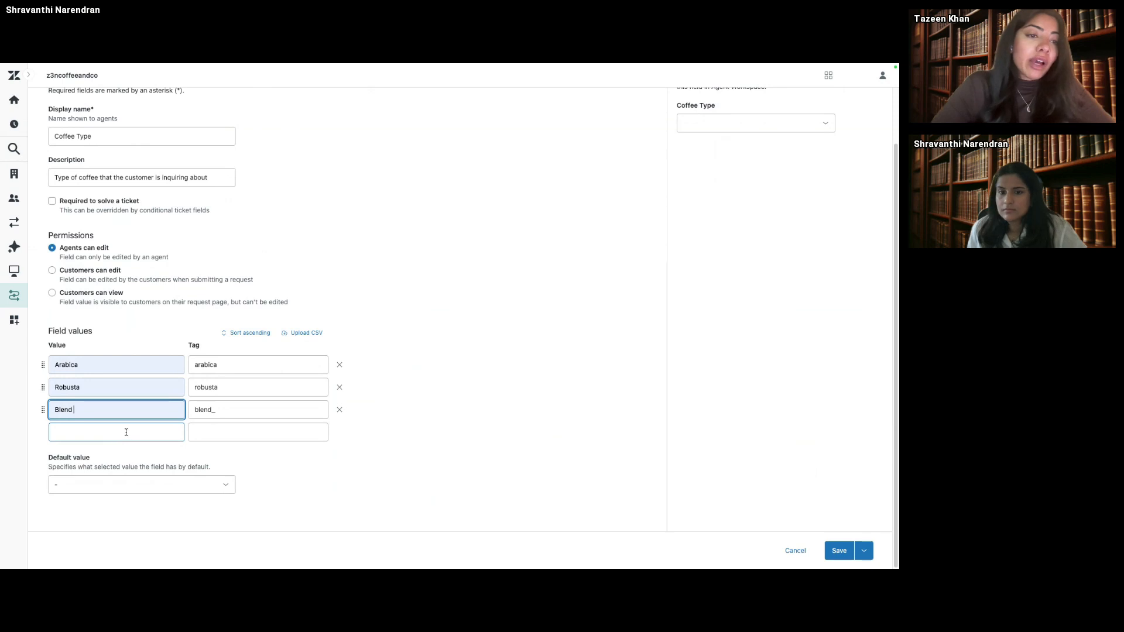
click(126, 432)
text(Other)
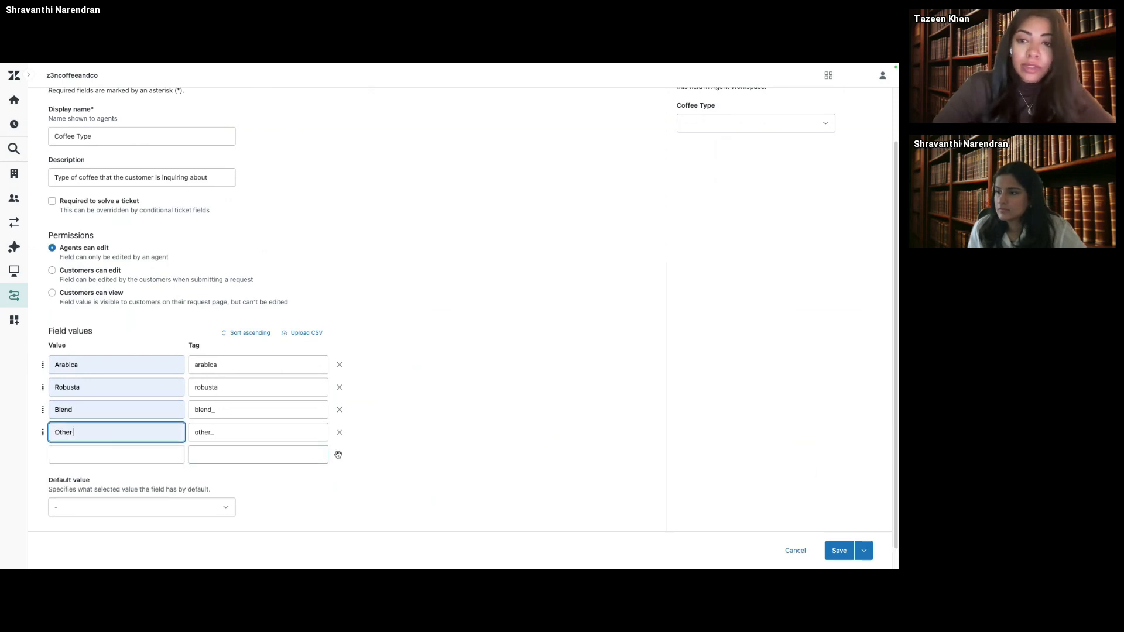
scroll(465, 466, down, 1)
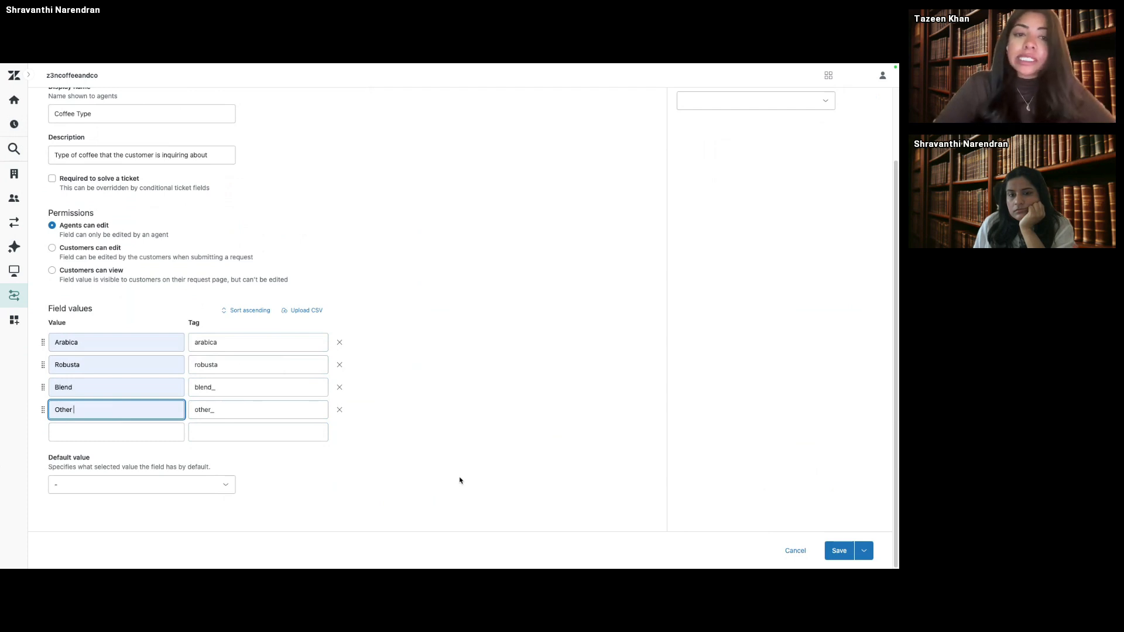
click(839, 550)
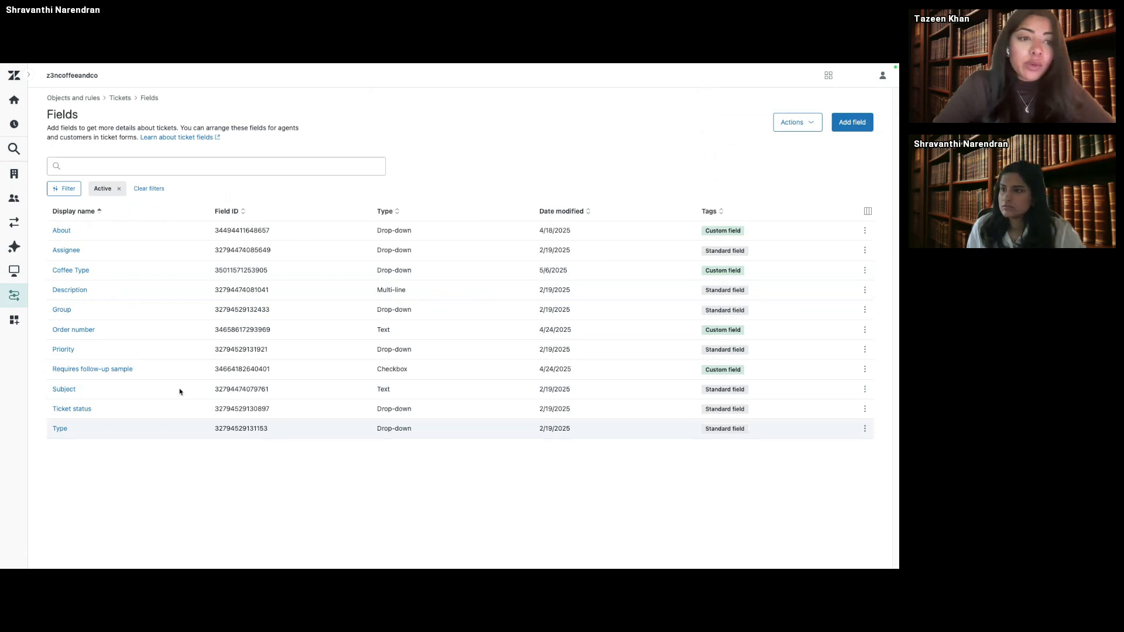
Review the settings of the Order number and Requires follow-up sample ticket fields.
click(72, 330)
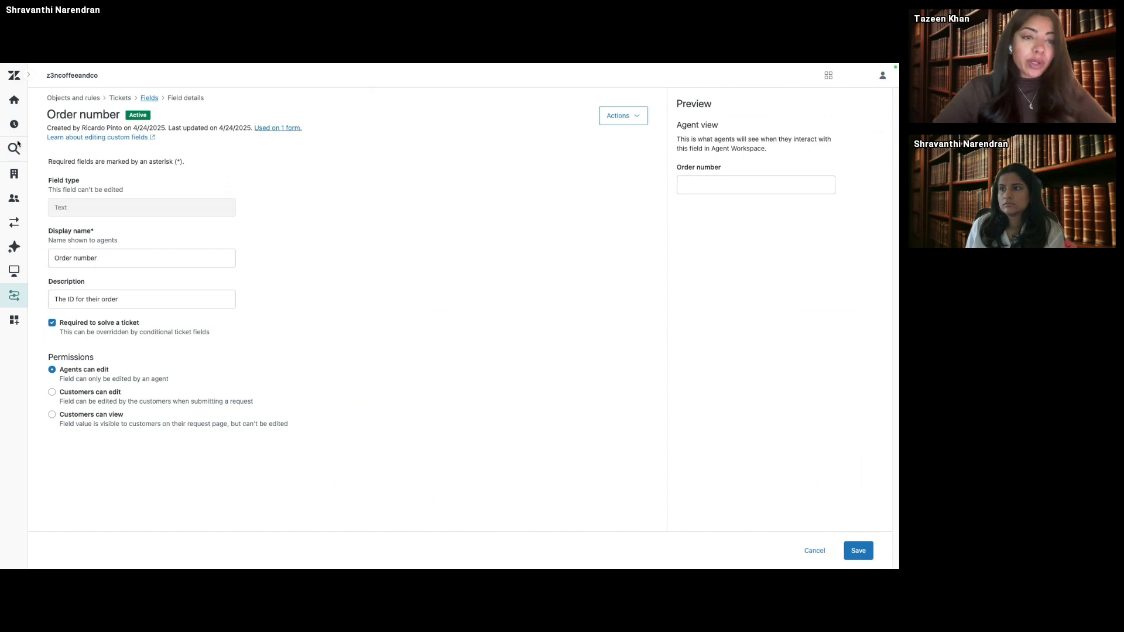
click(150, 98)
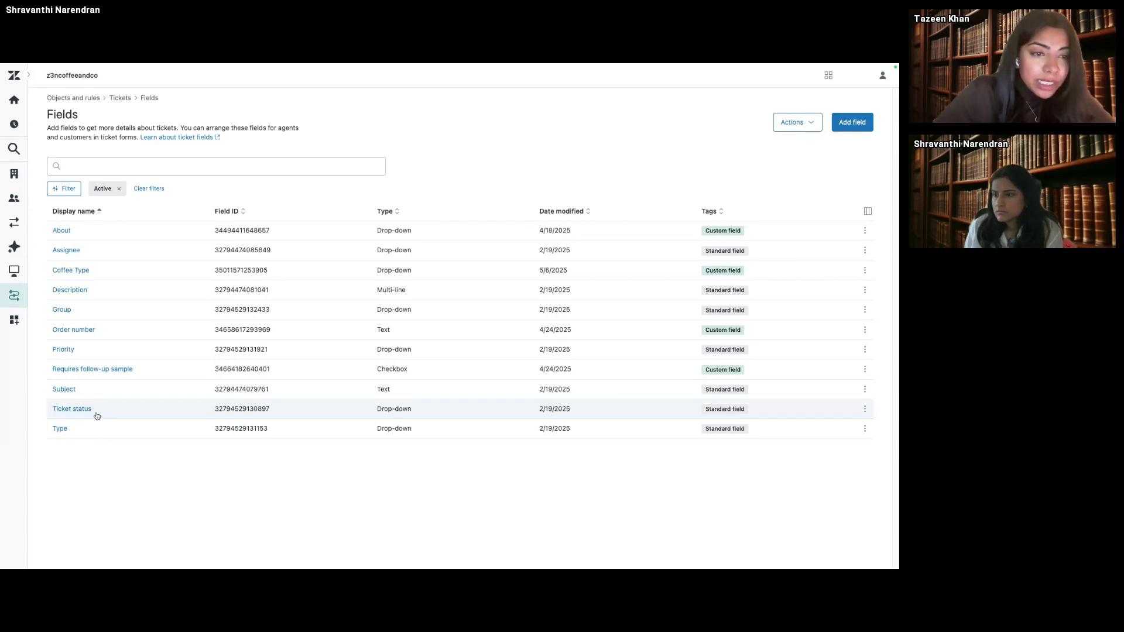
click(102, 370)
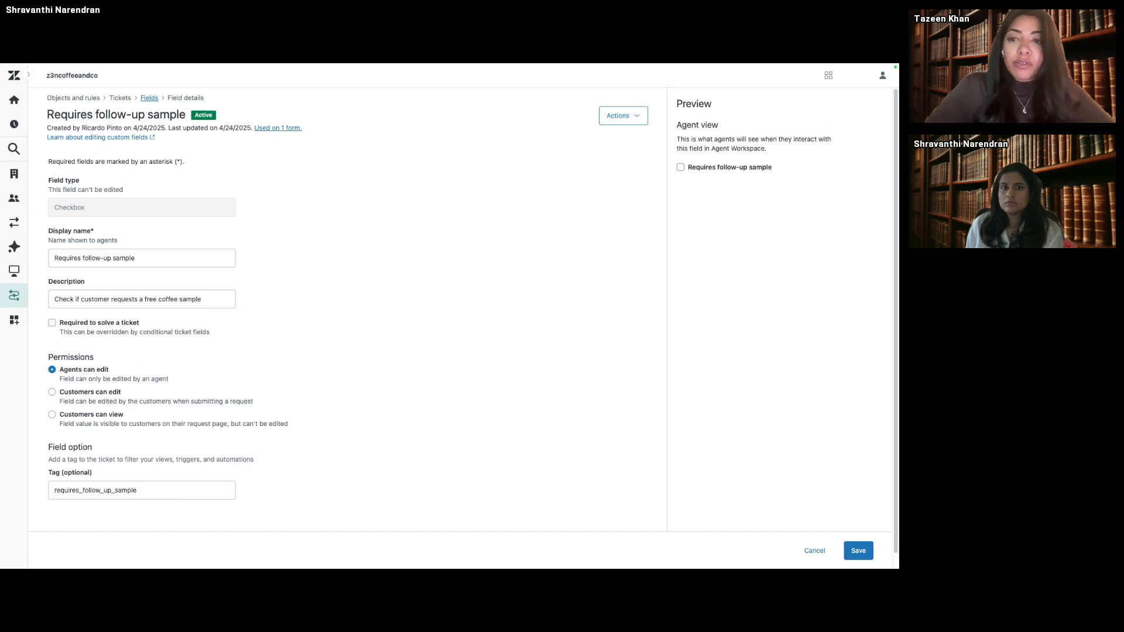
Add a new text field to the user fields with the display name "Special requests".
click(13, 151)
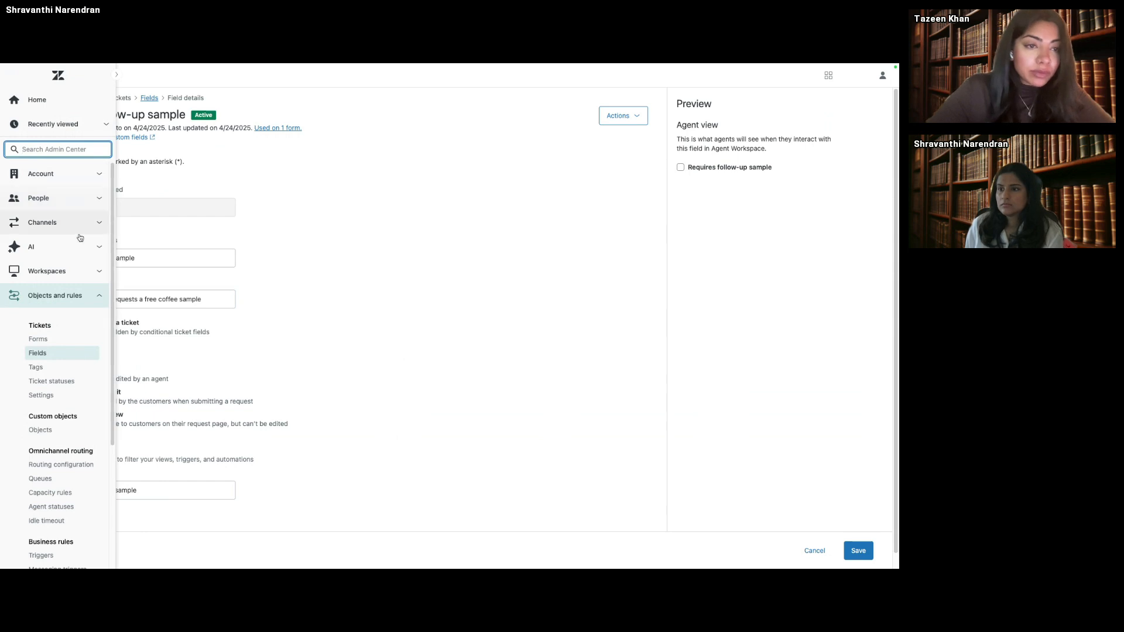
click(76, 200)
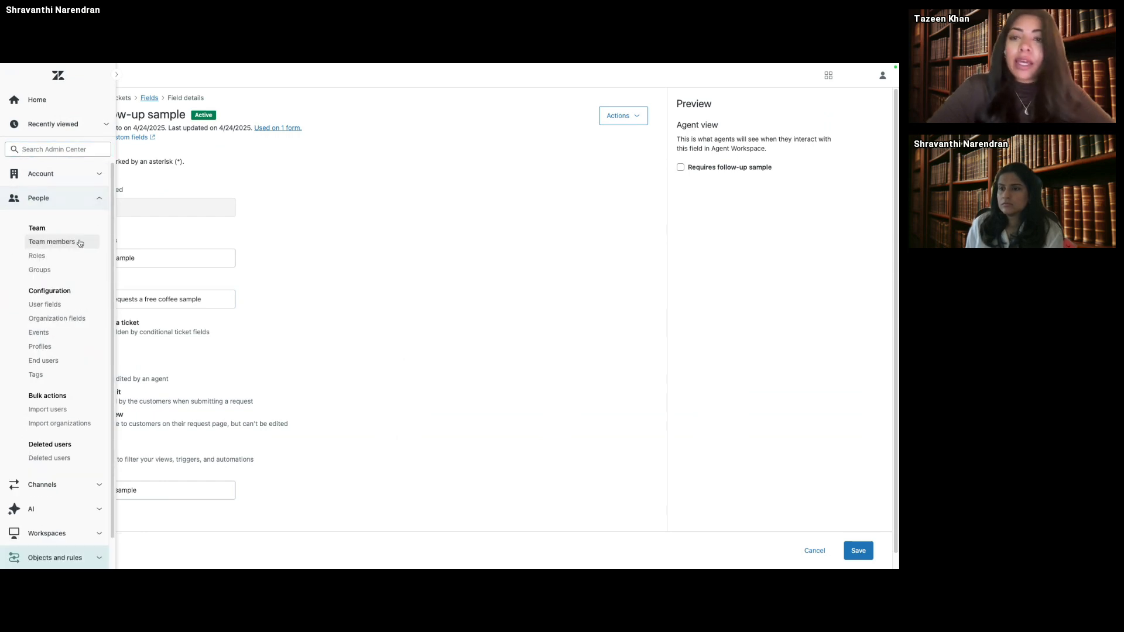
scroll(81, 279, down, 1)
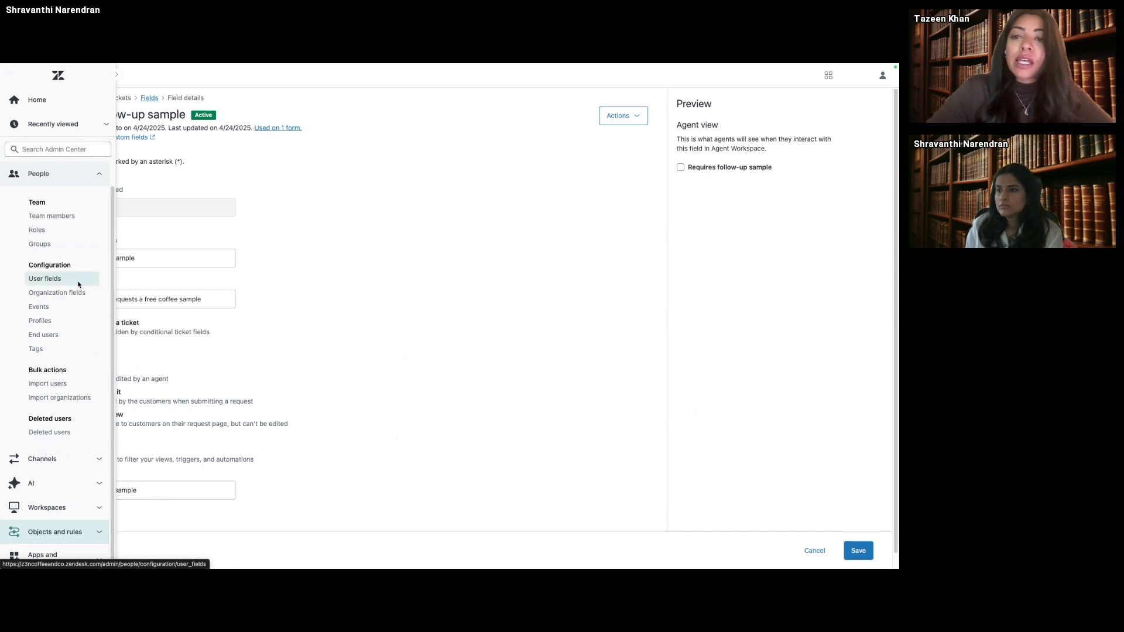
click(79, 285)
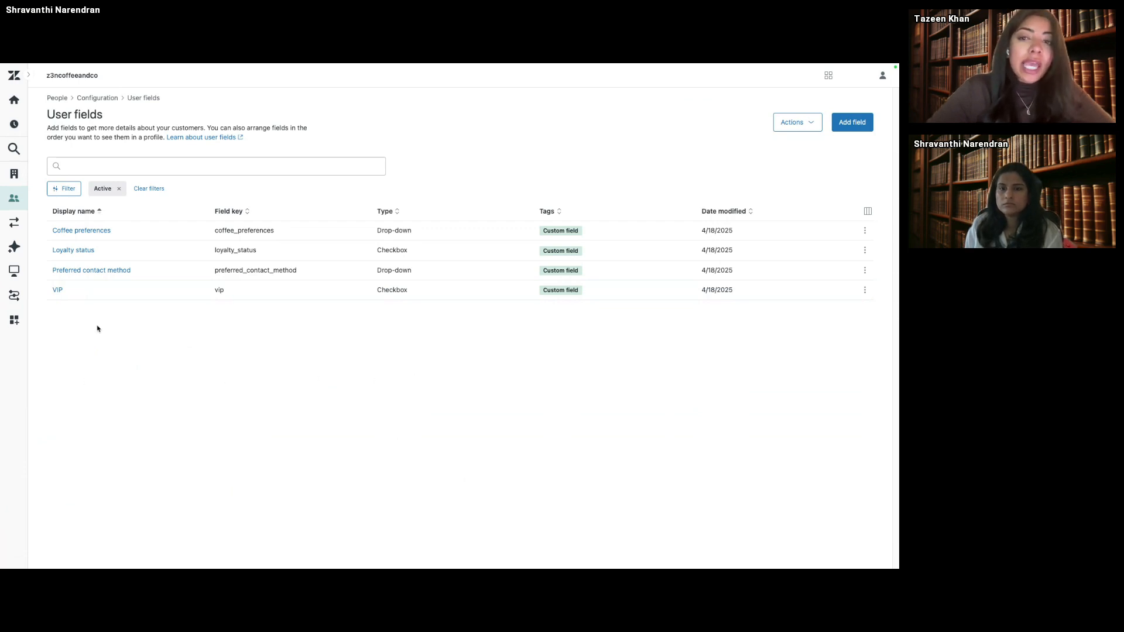
click(851, 130)
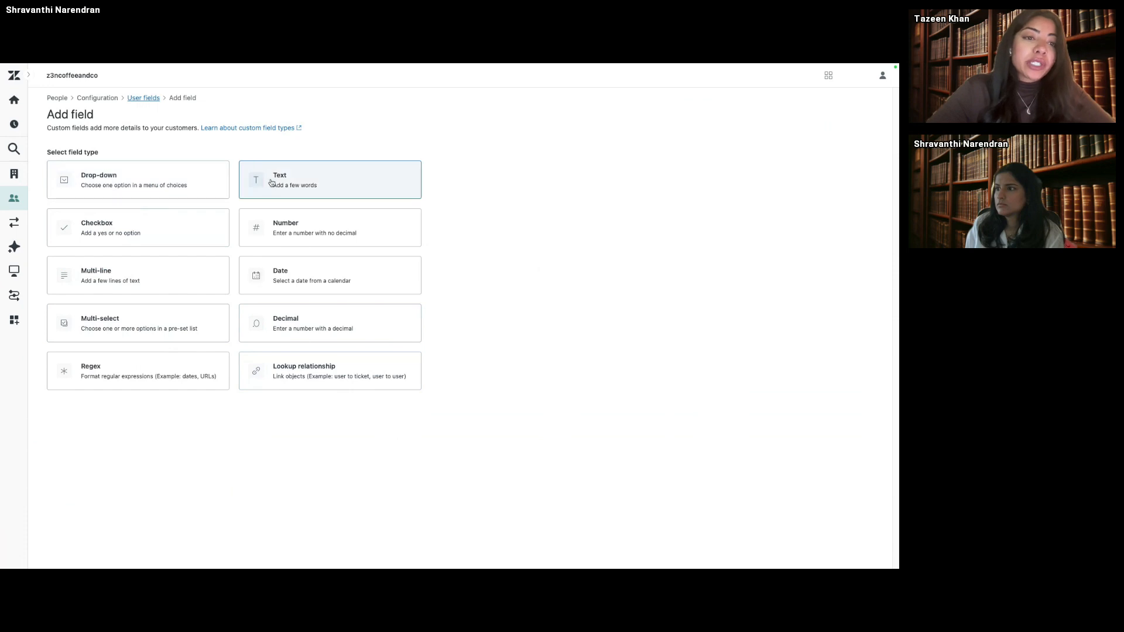
click(295, 196)
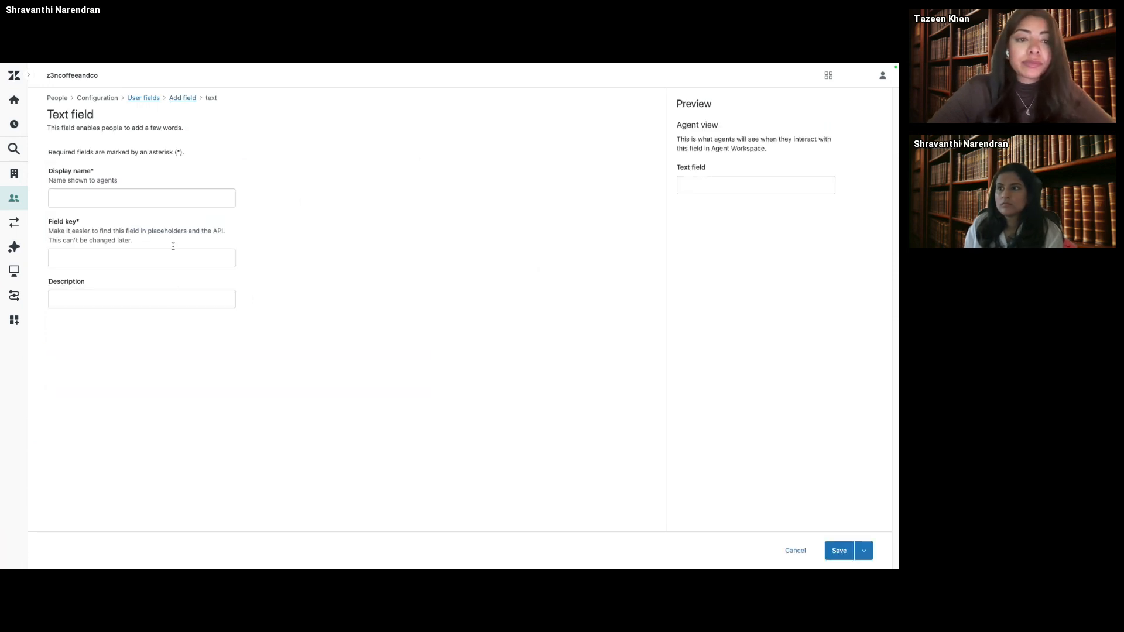
click(147, 197)
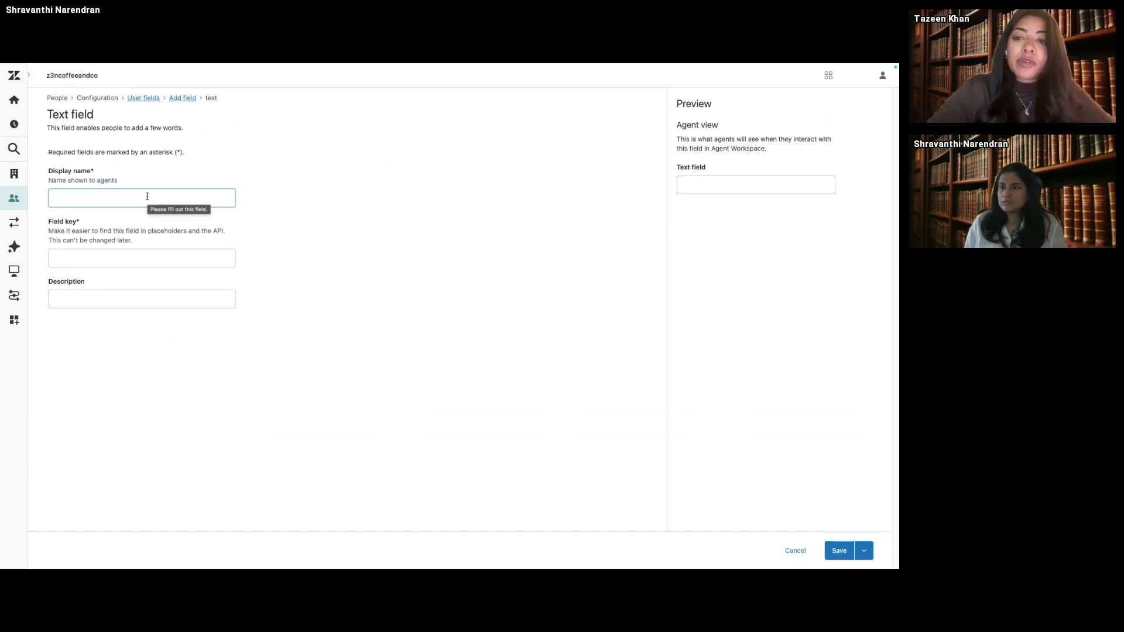
click(146, 197)
click(135, 222)
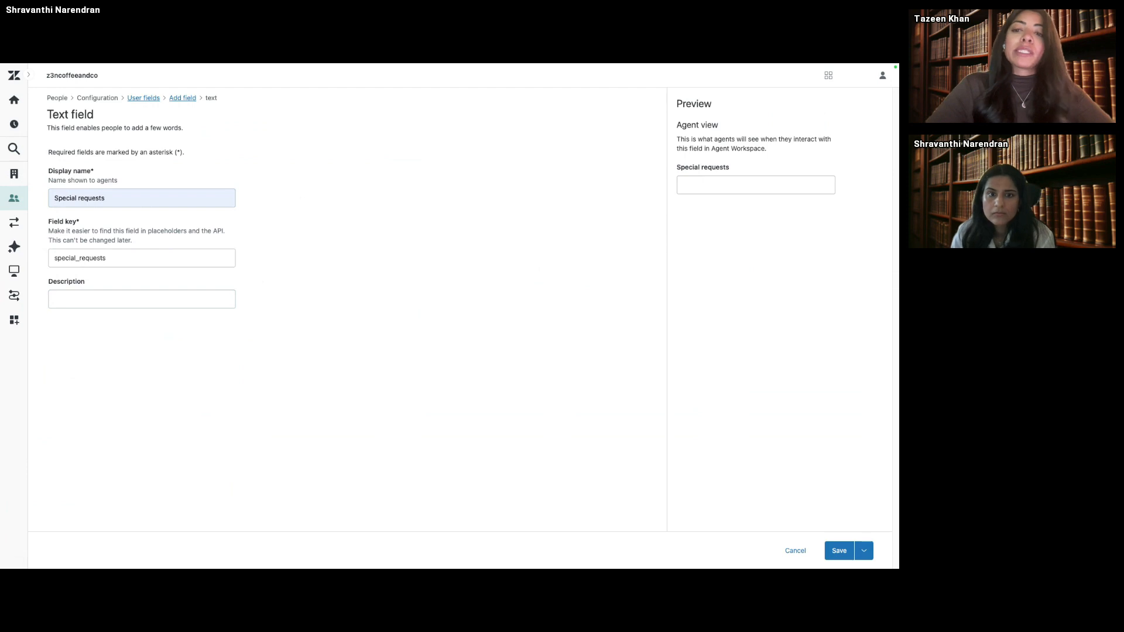
Enter the description "To specify any special requests made by the customer" and try to save the user field.
click(113, 300)
text(To specify any special requests made by the customer)
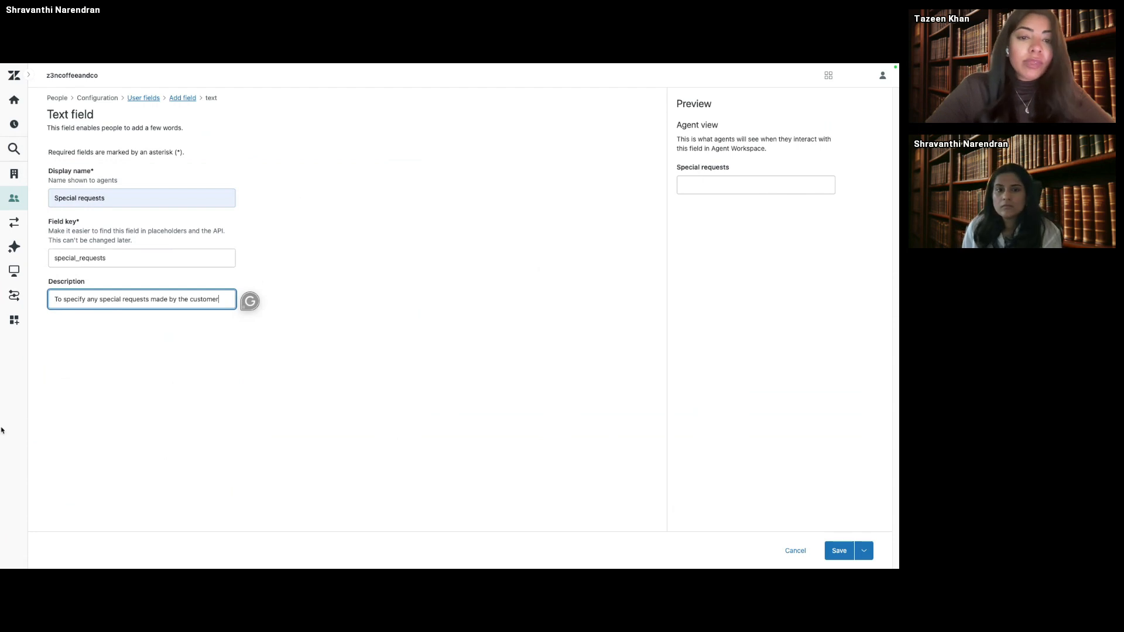
click(838, 553)
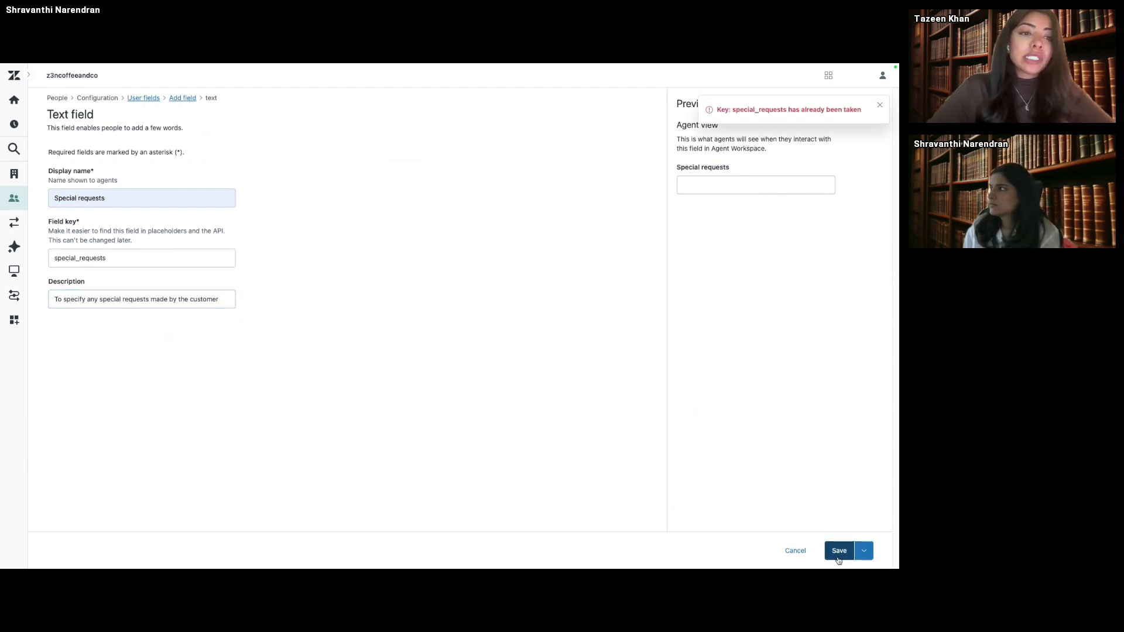
Change the user field's key to special_requests_ and save the field.
click(109, 261)
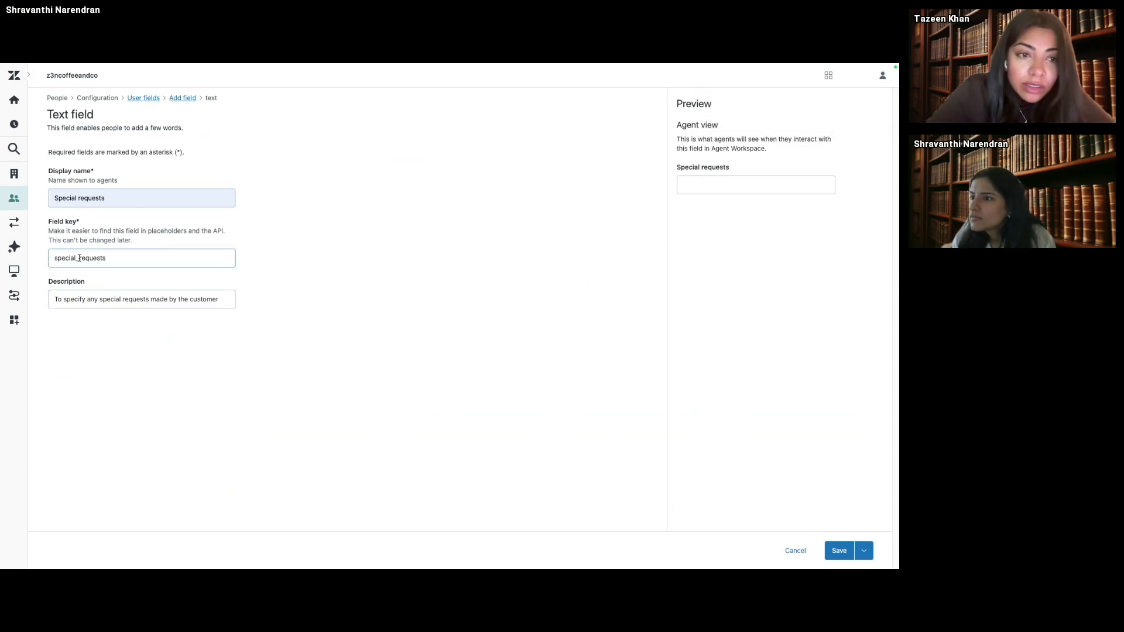
click(108, 258)
click(135, 284)
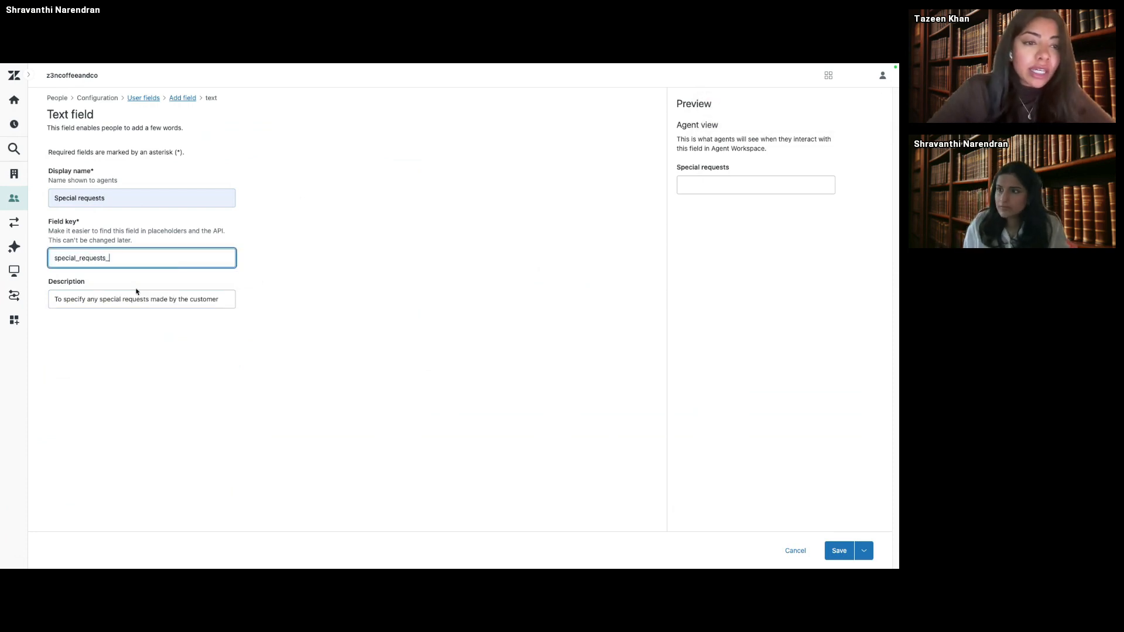
click(841, 550)
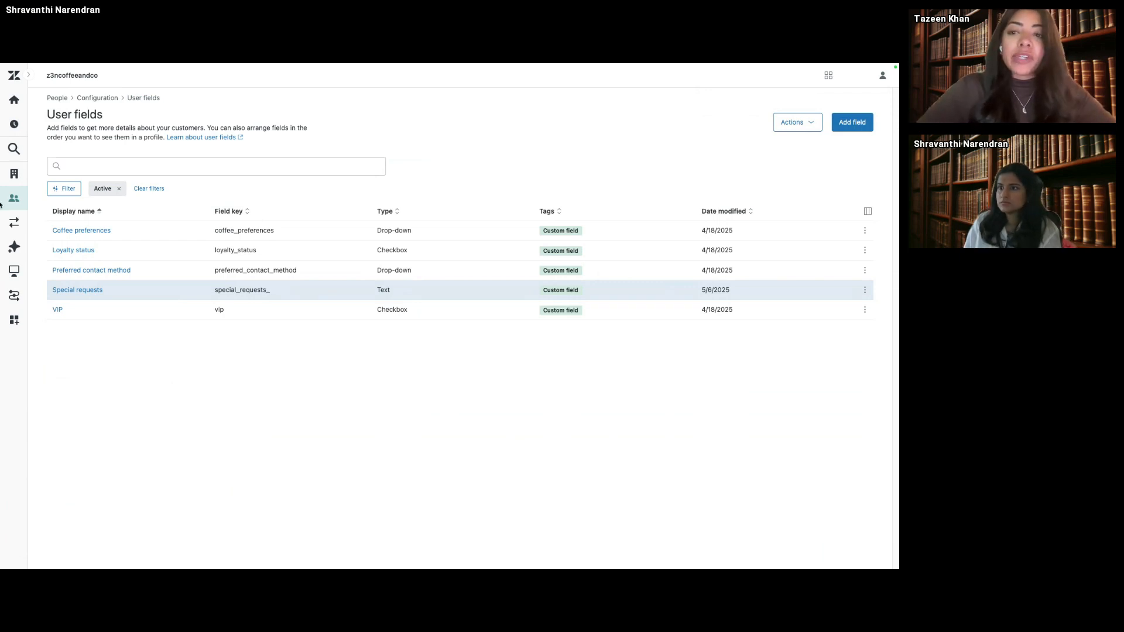
Add a new checkbox field to the organization fields with the display name "Exclusive offers".
click(14, 150)
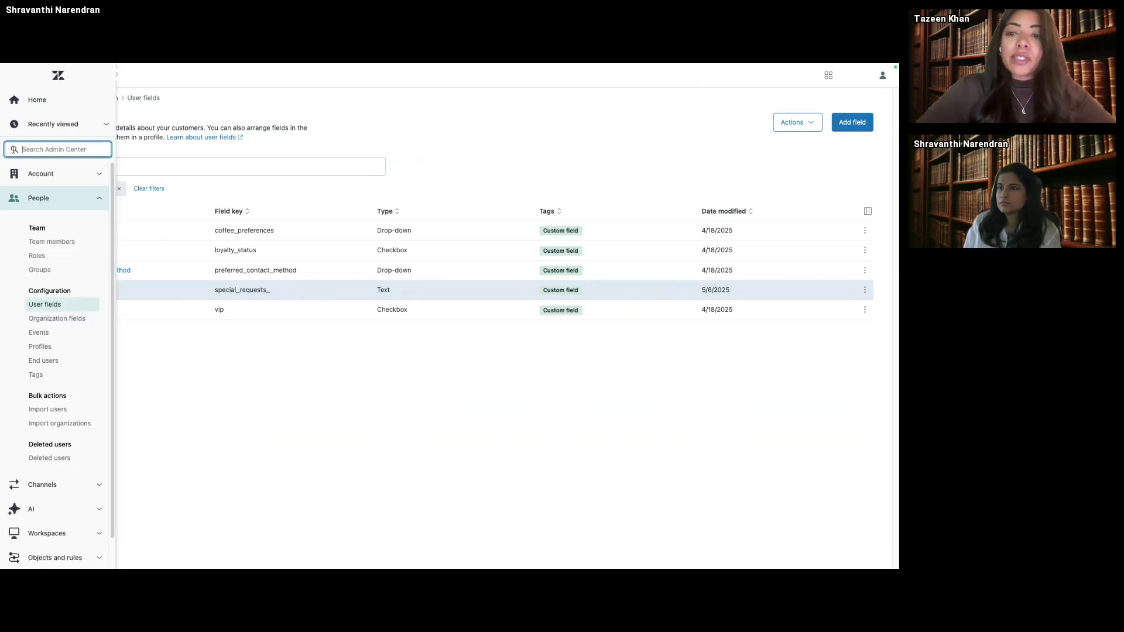
scroll(83, 368, down, 2)
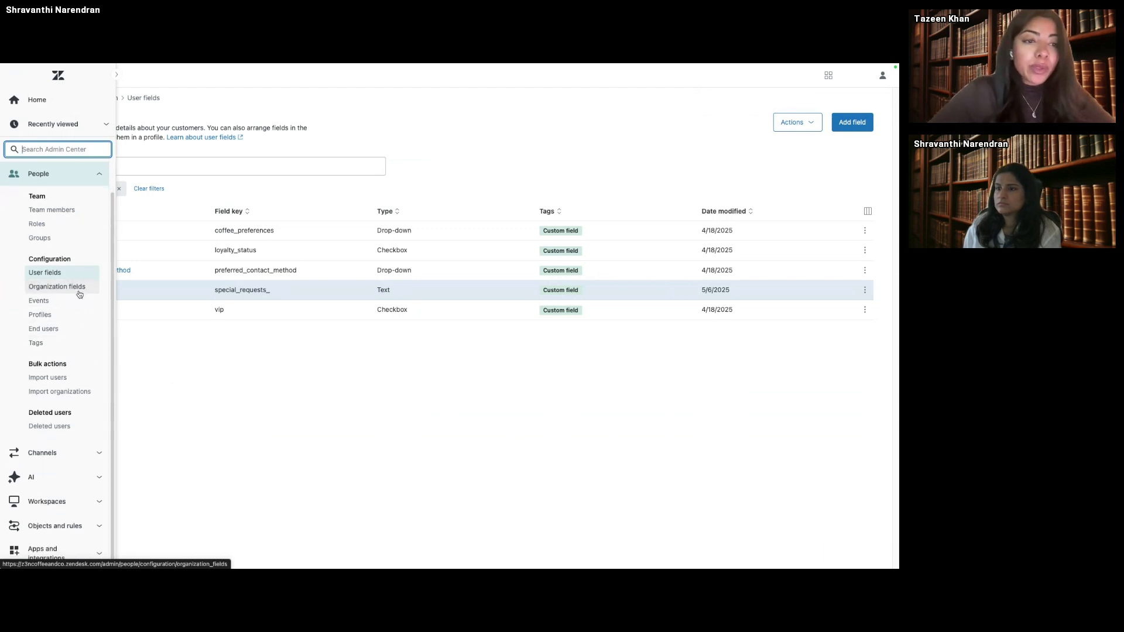
click(80, 293)
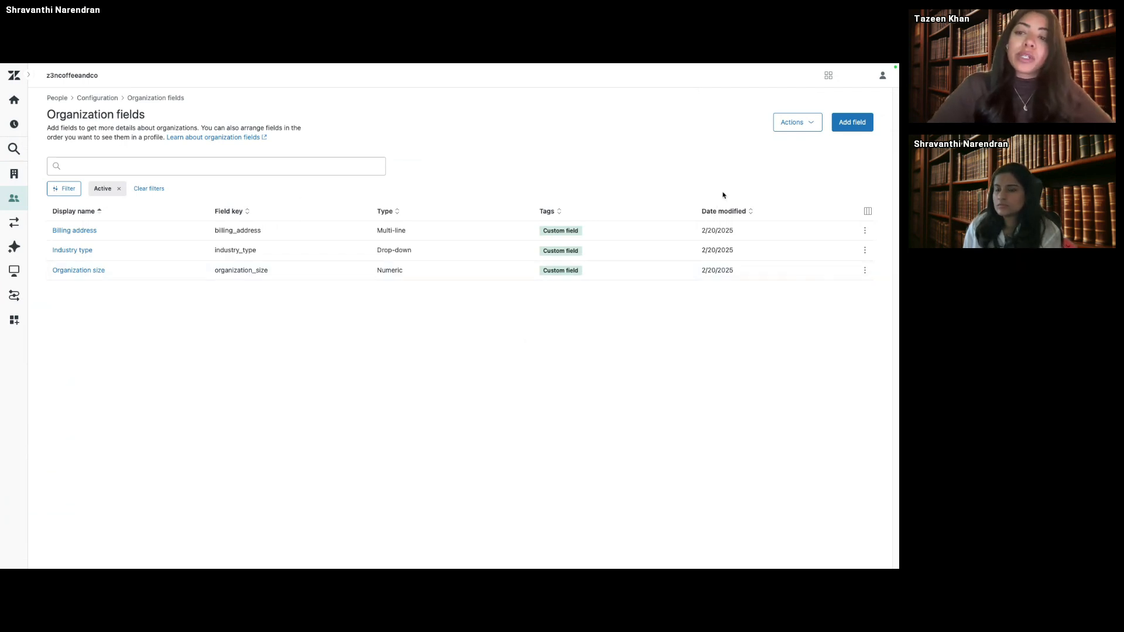
click(858, 127)
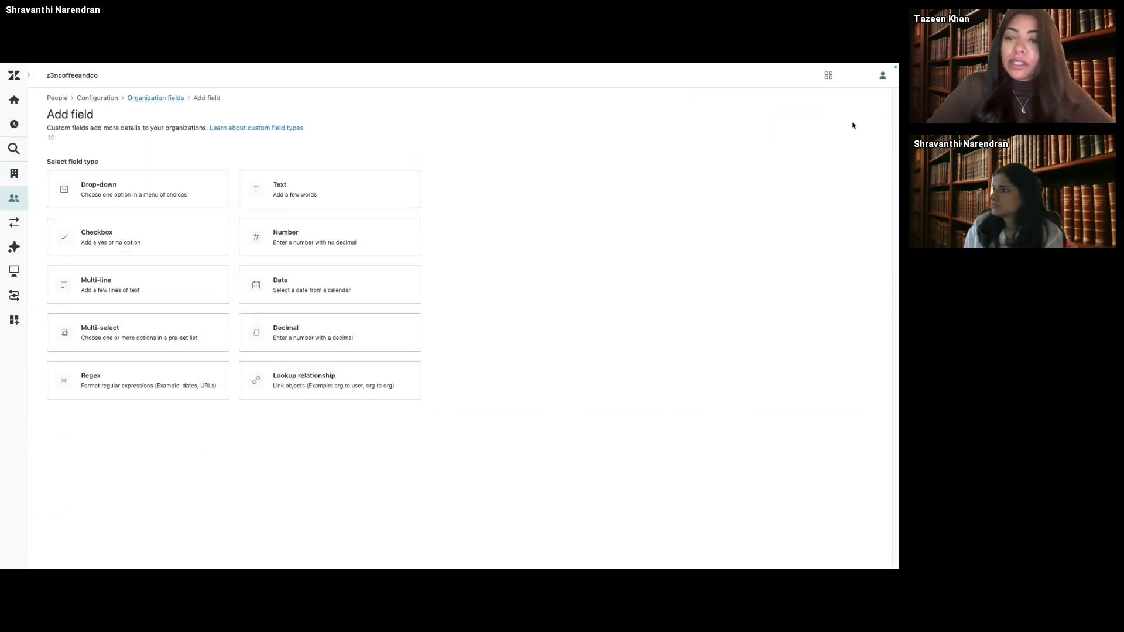
click(145, 304)
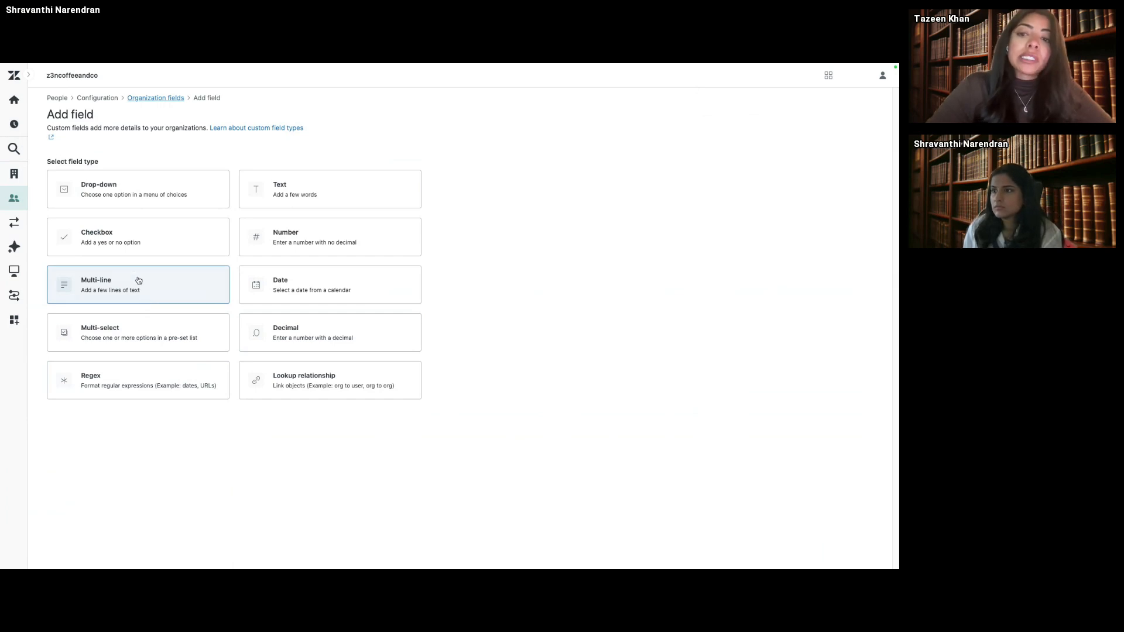
click(161, 241)
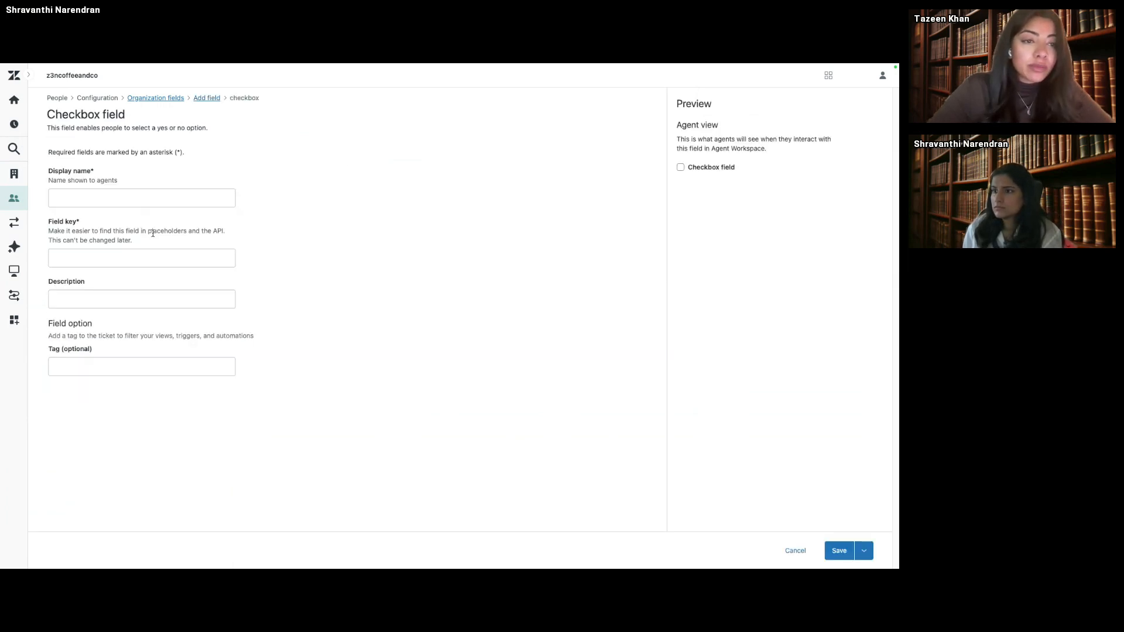
click(118, 202)
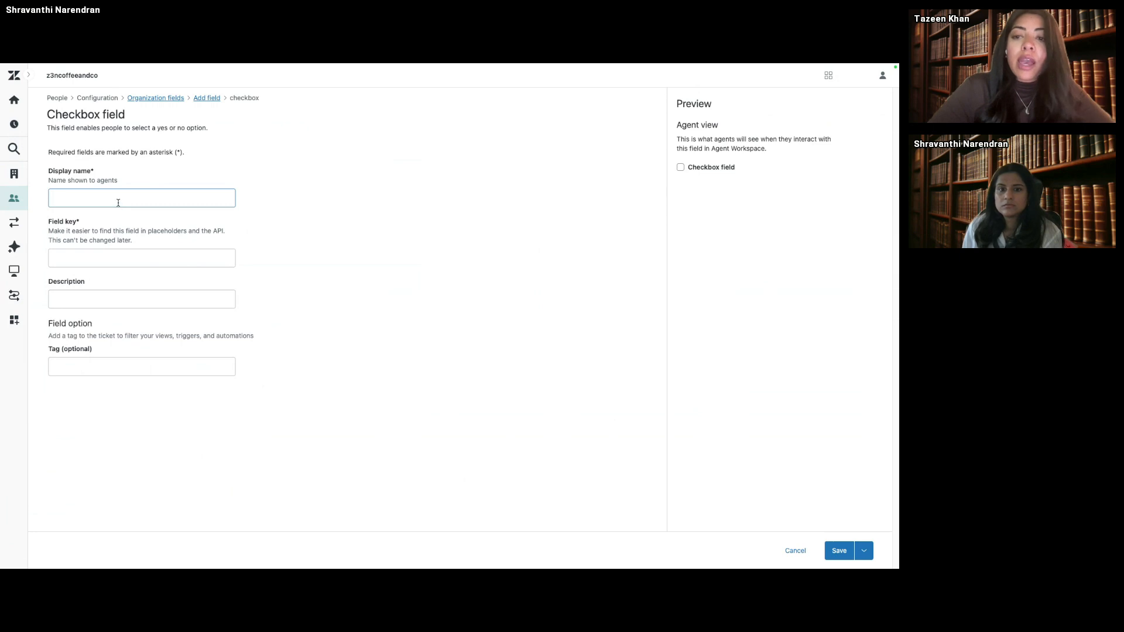
click(118, 200)
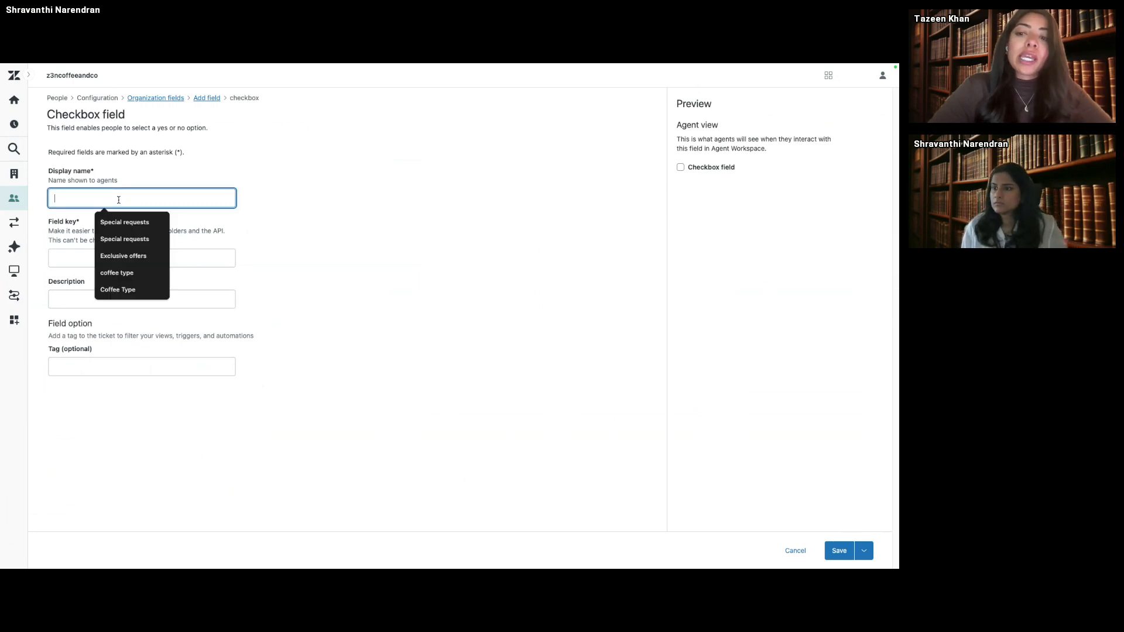
click(146, 256)
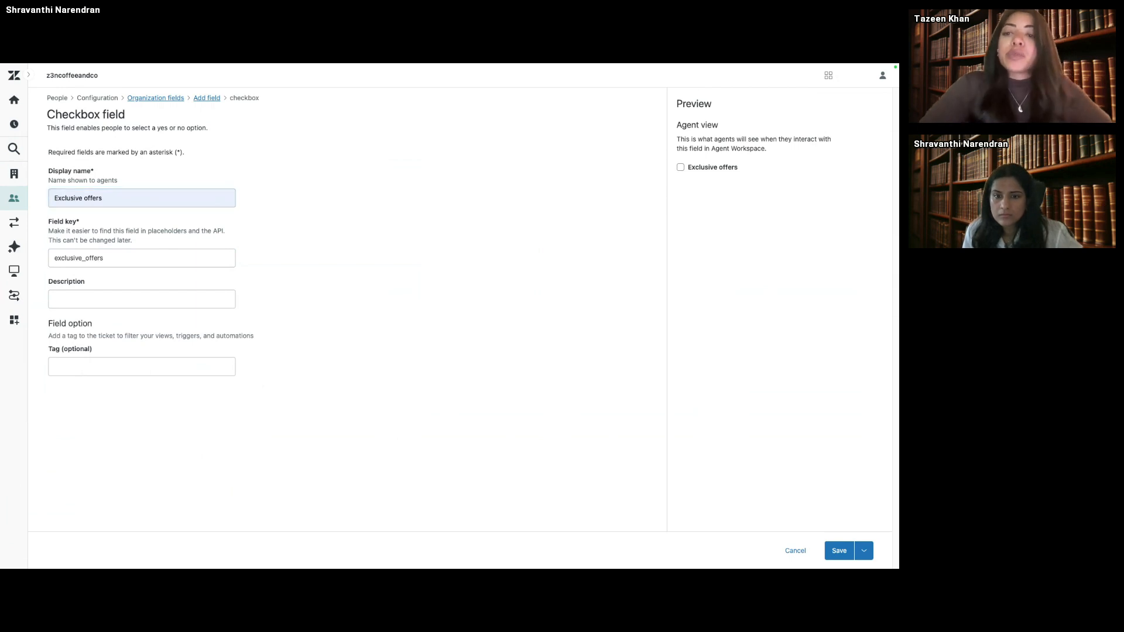
Enter the description "Receive special promotions, discounts, or offers that are not available to the general public" and try to save the organization field.
click(146, 304)
text(Receive special promotions, discounts, or offers that are not available to the general public)
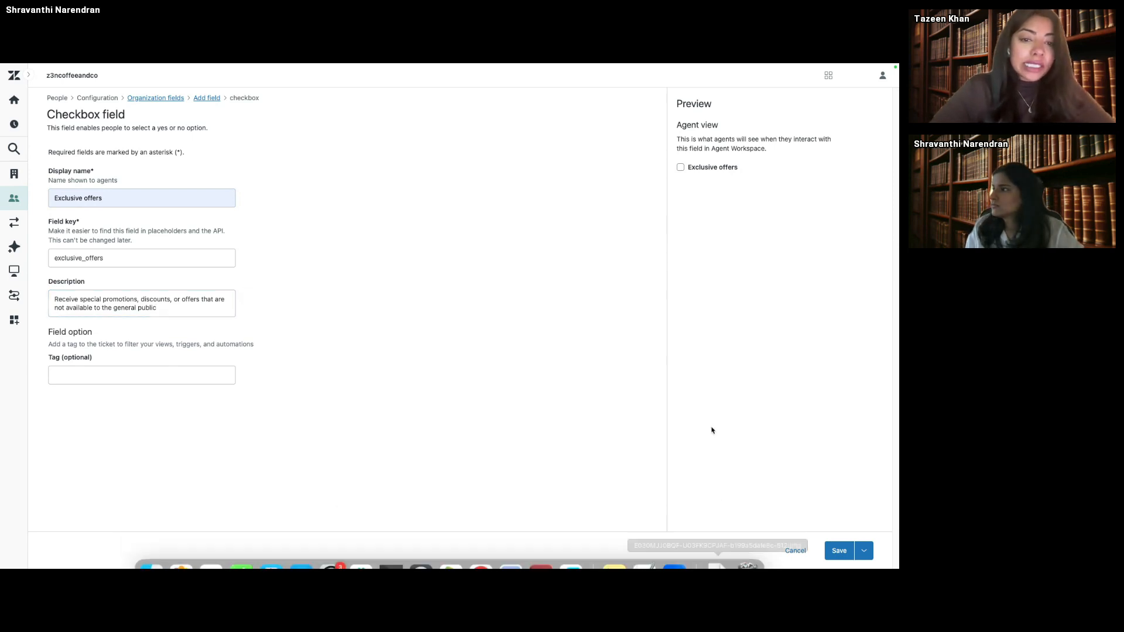
click(833, 552)
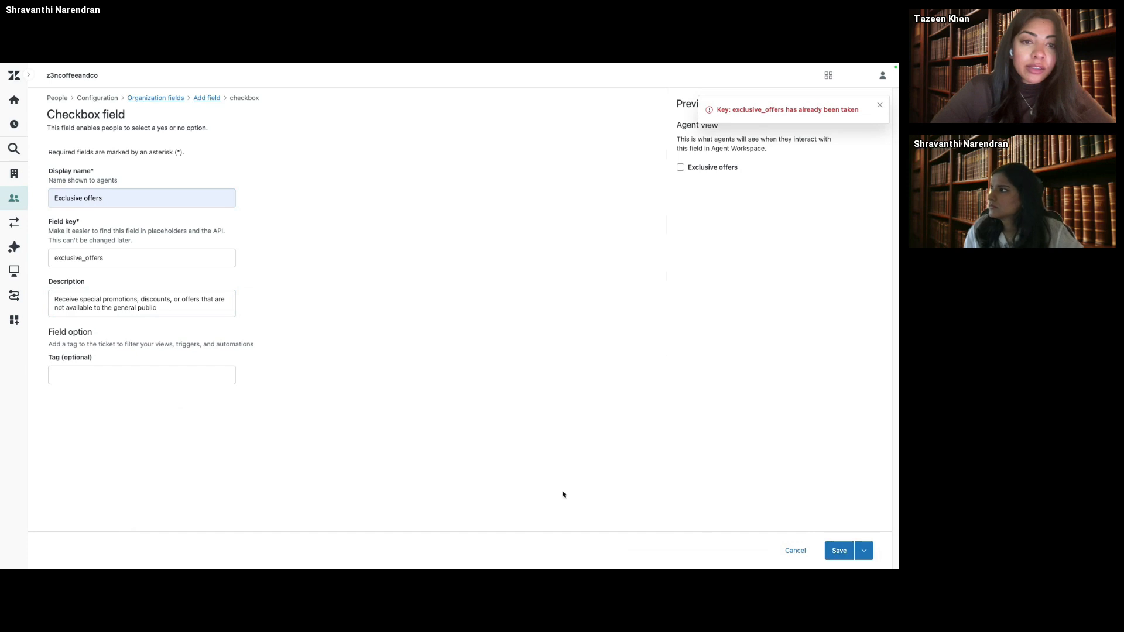
Change the organization field's key to exclusive_offers_ and save the field.
click(111, 263)
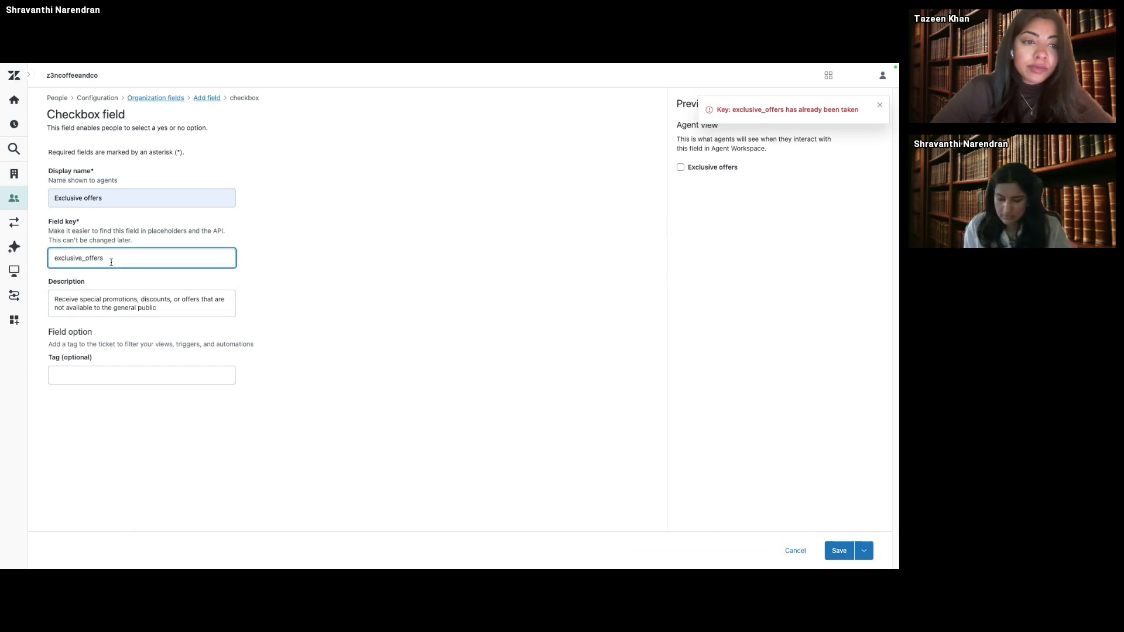
click(828, 547)
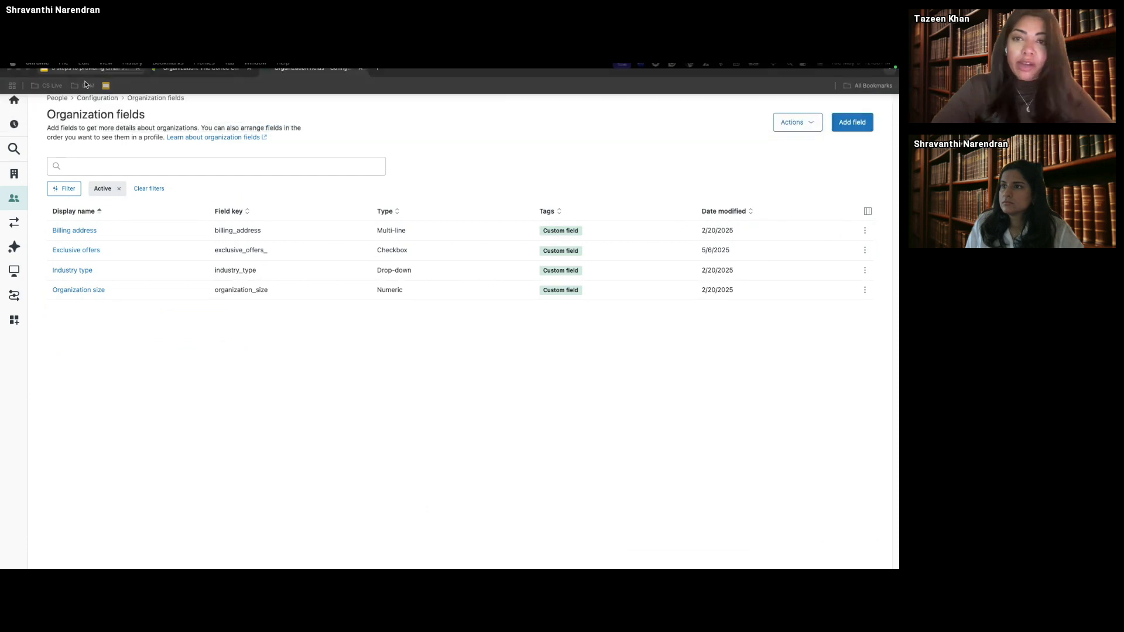
Switch to the Google Slides presentation and advance to the slide about bulk-importing users.
click(87, 82)
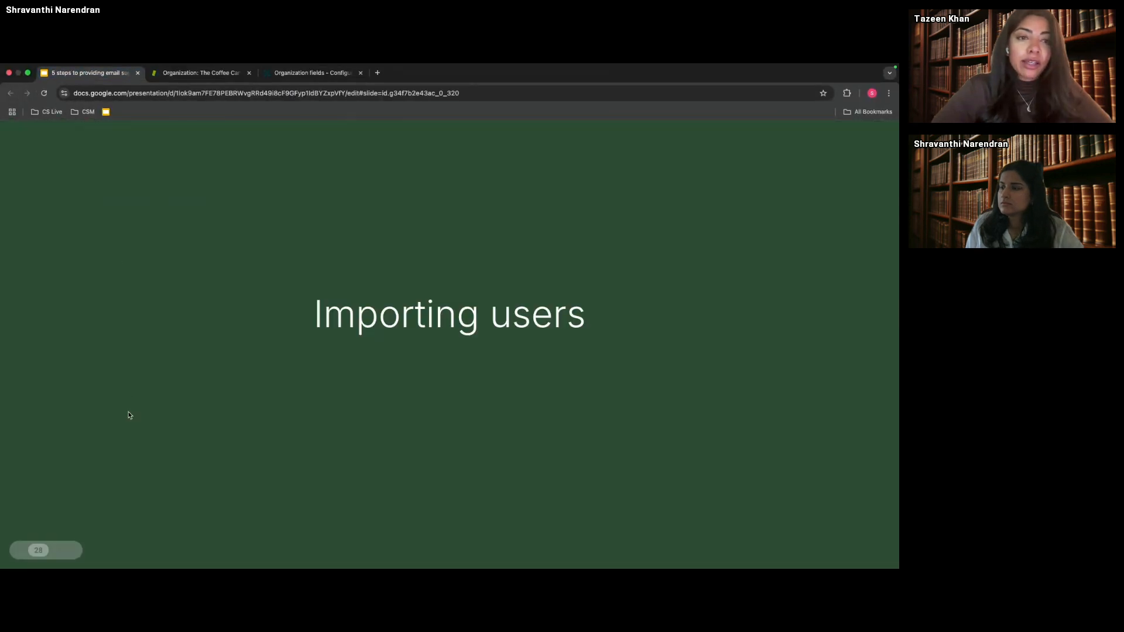
key(Right)
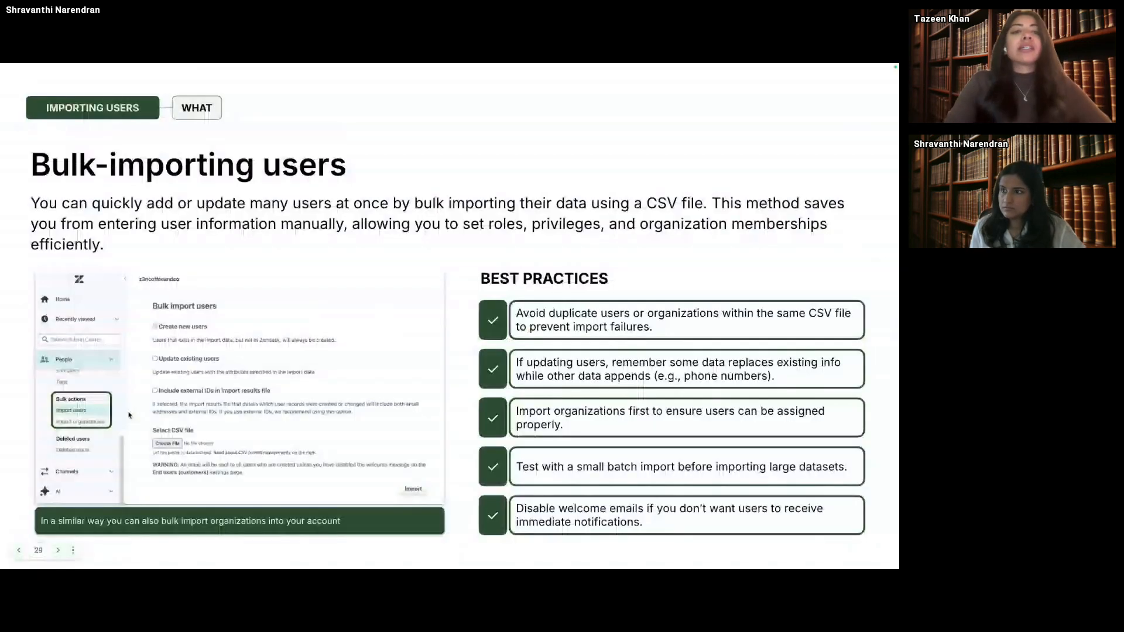